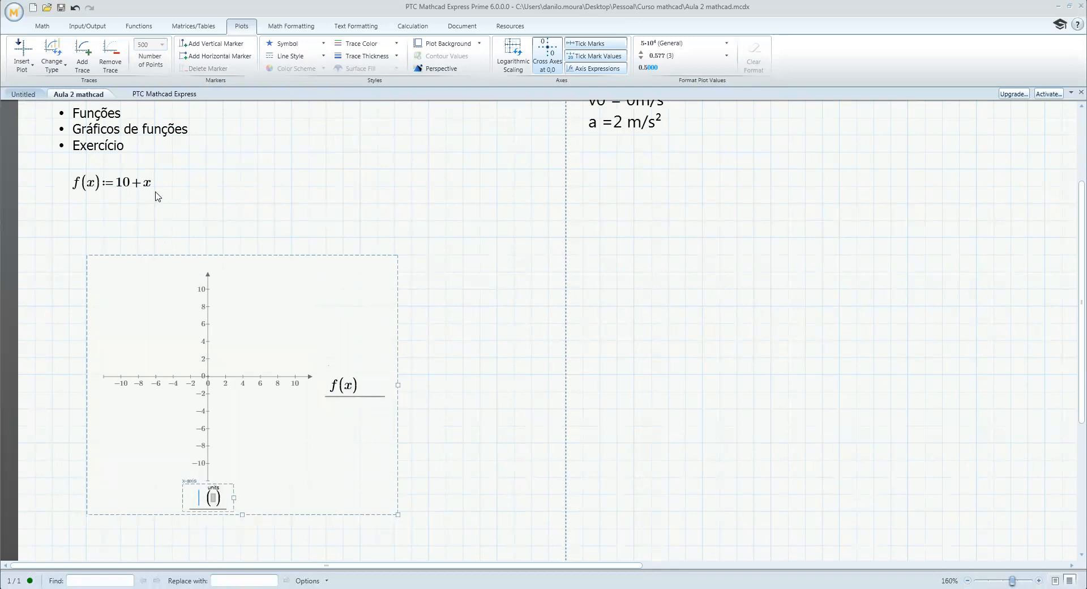
Step: Enter x as the x-axis expression of the f(x) plot
text(x)
key(Return)
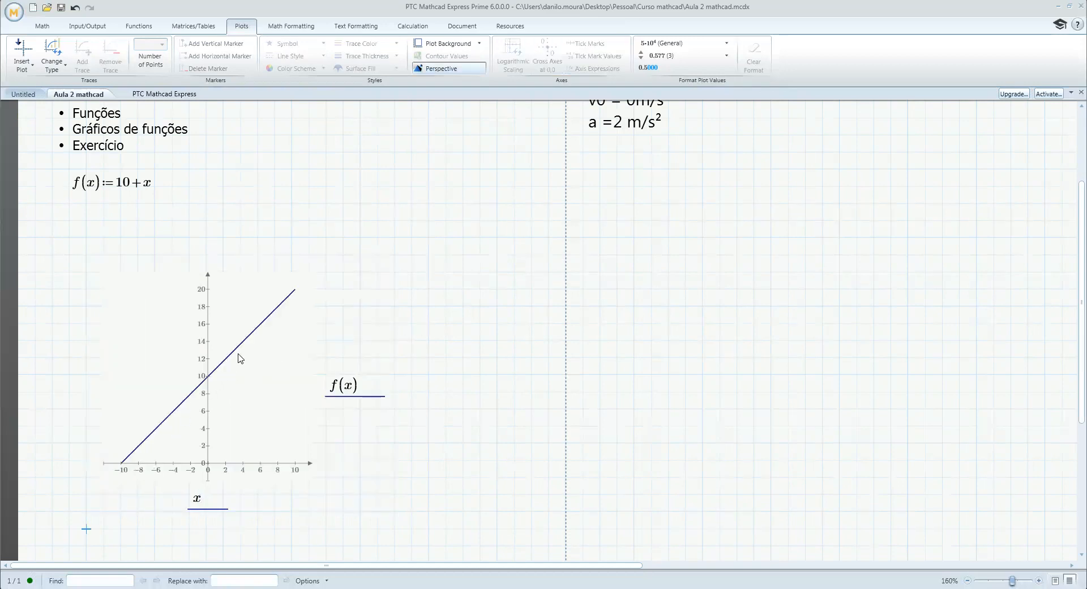
Step: Define the function z(x) := 5 - x + x^2 below the f(x) definition
scroll(458, 387, up, 2)
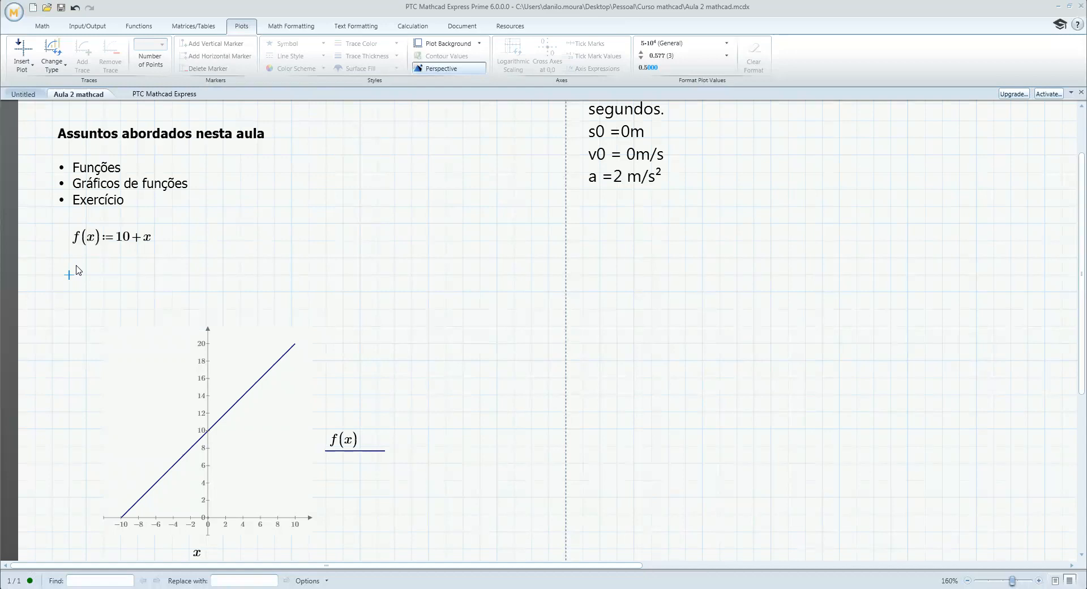
text(x(x))
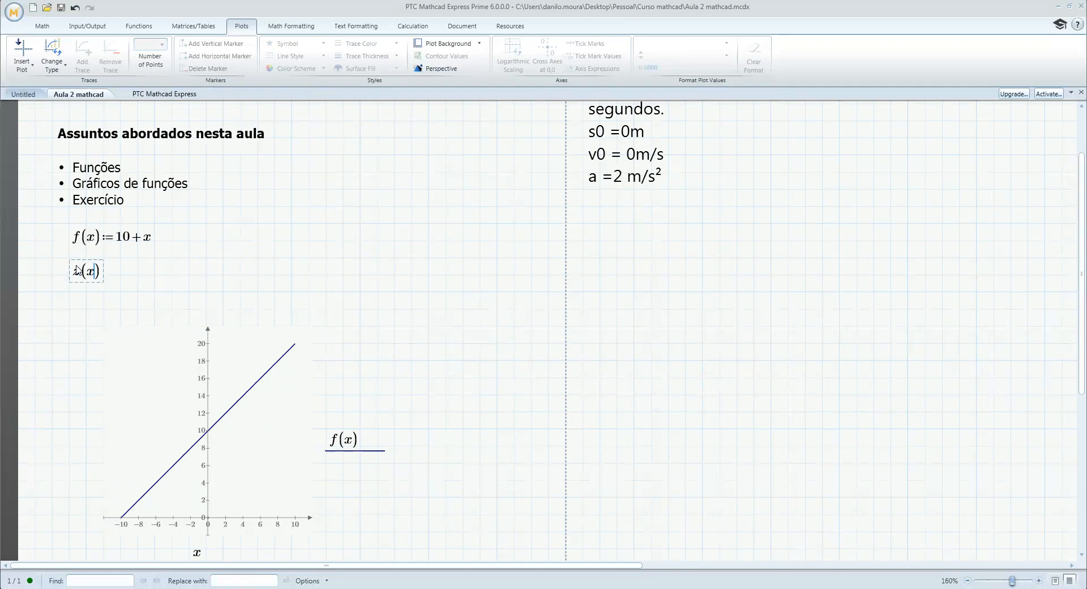
text(:)
text(5-x+x^2)
key(Return)
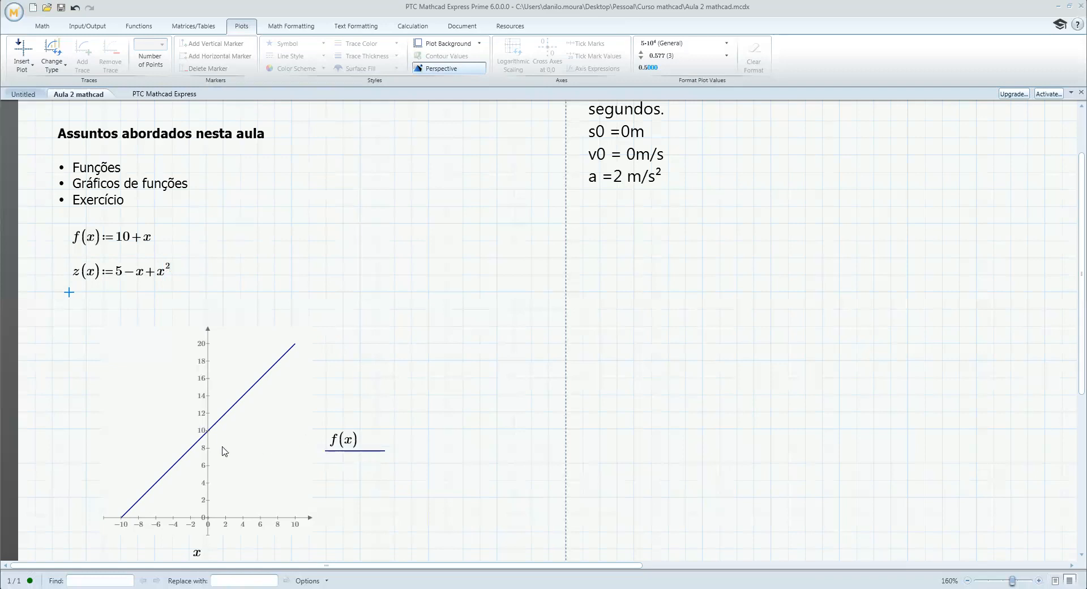
Step: Add a second trace to the plot with z(x) as its y-axis expression
scroll(266, 459, down, 1)
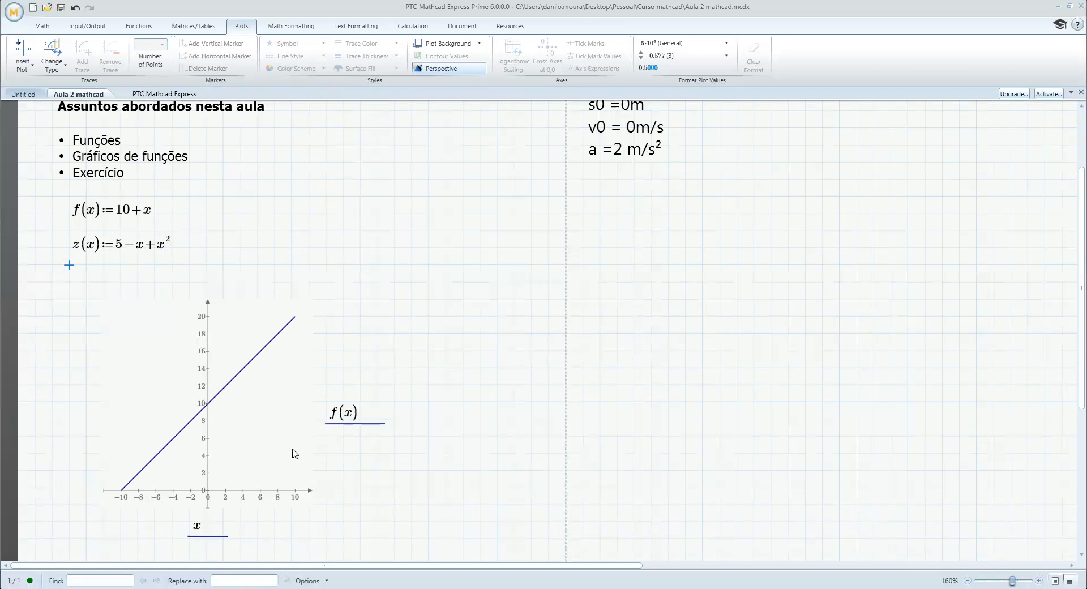
click(358, 421)
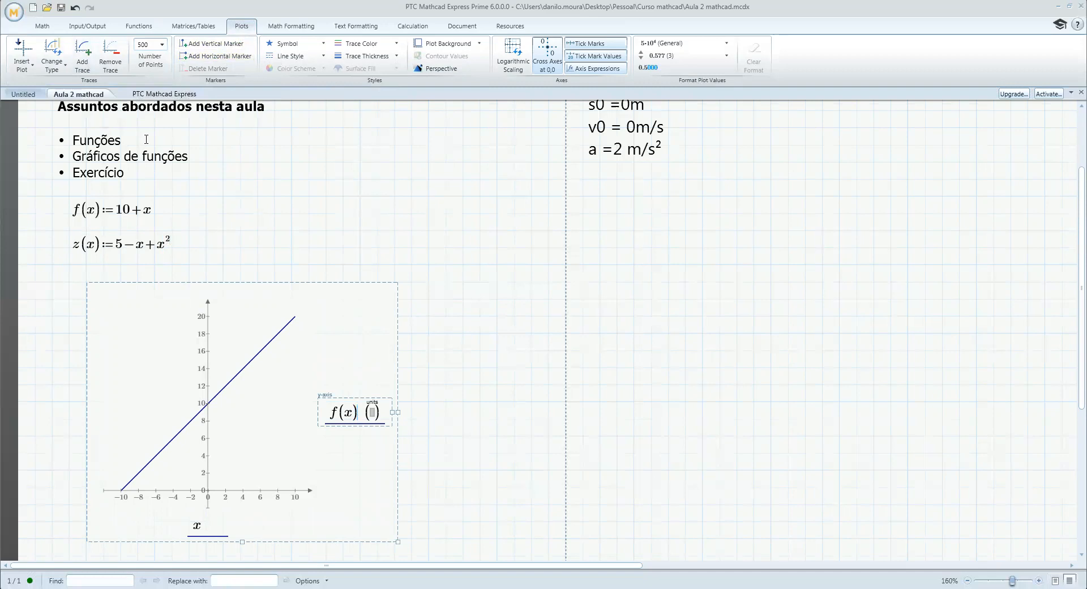
click(82, 54)
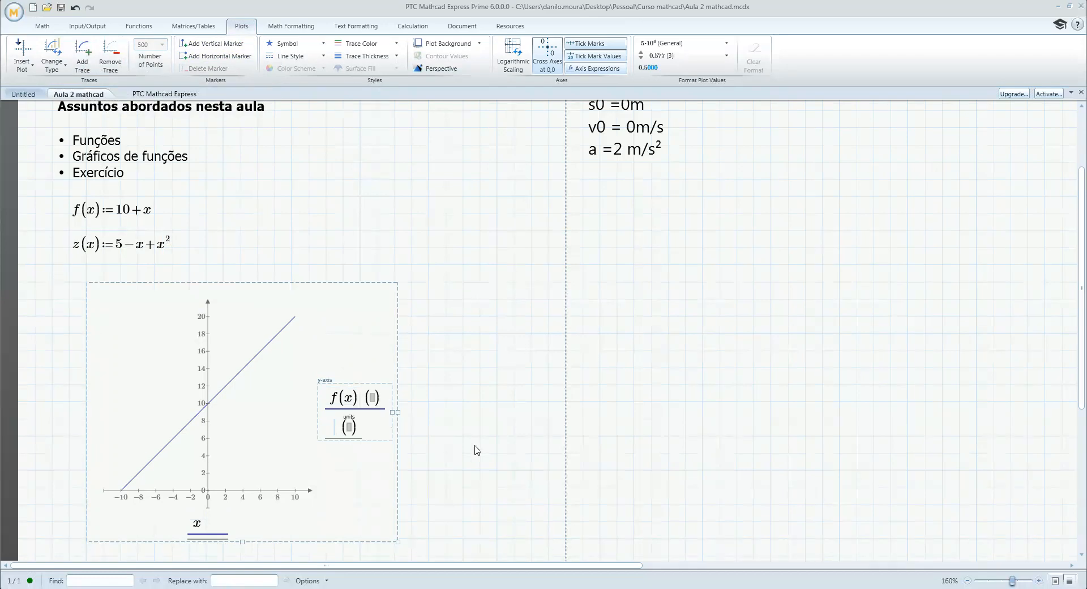
text(z(x)
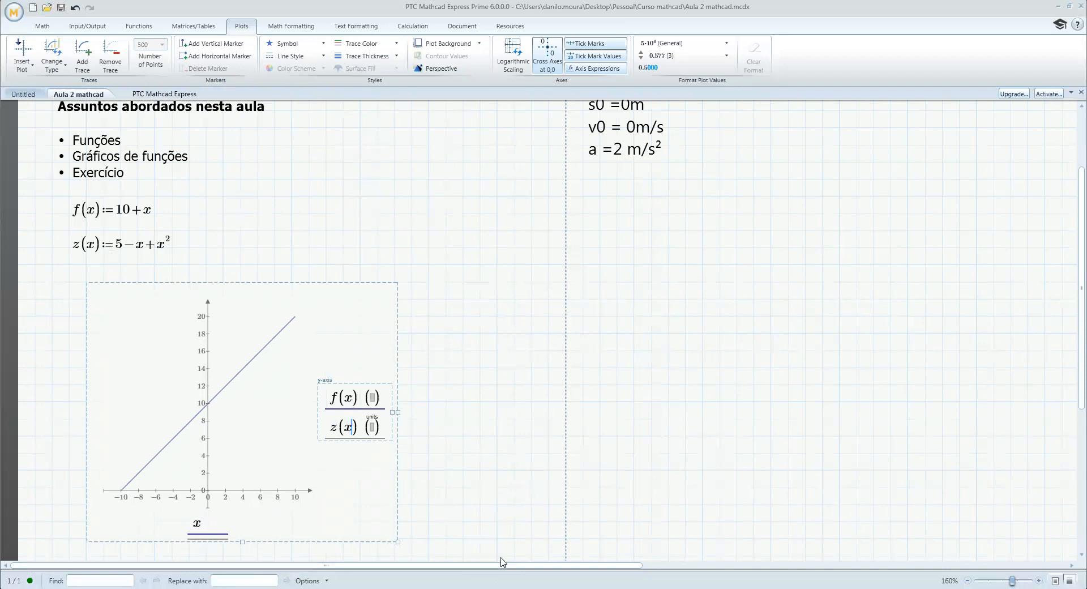
key(Return)
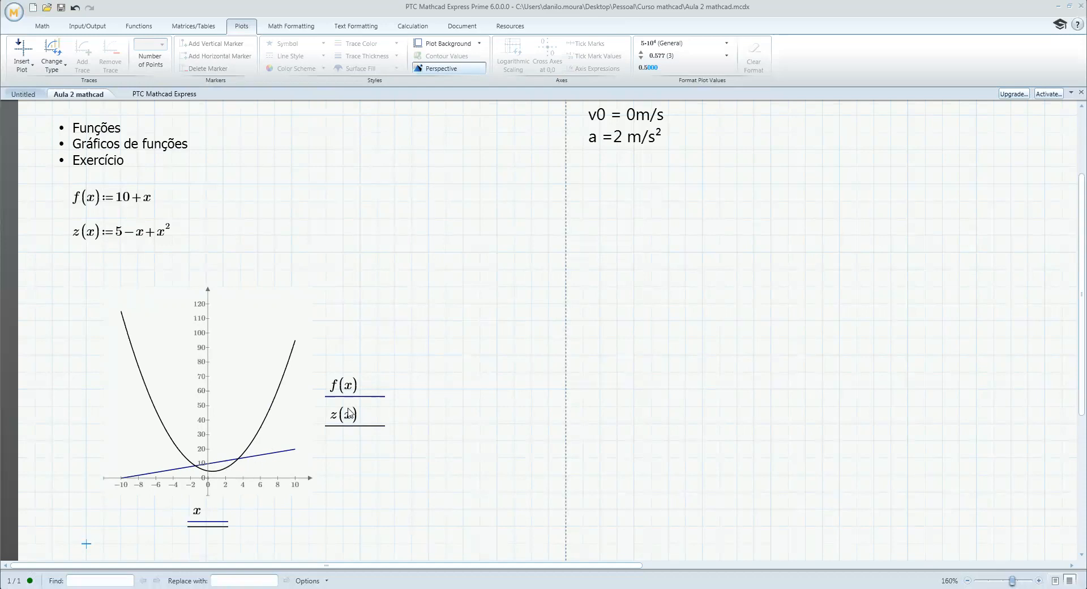
Step: Color the f(x) trace red and the z(x) trace dark blue
click(351, 399)
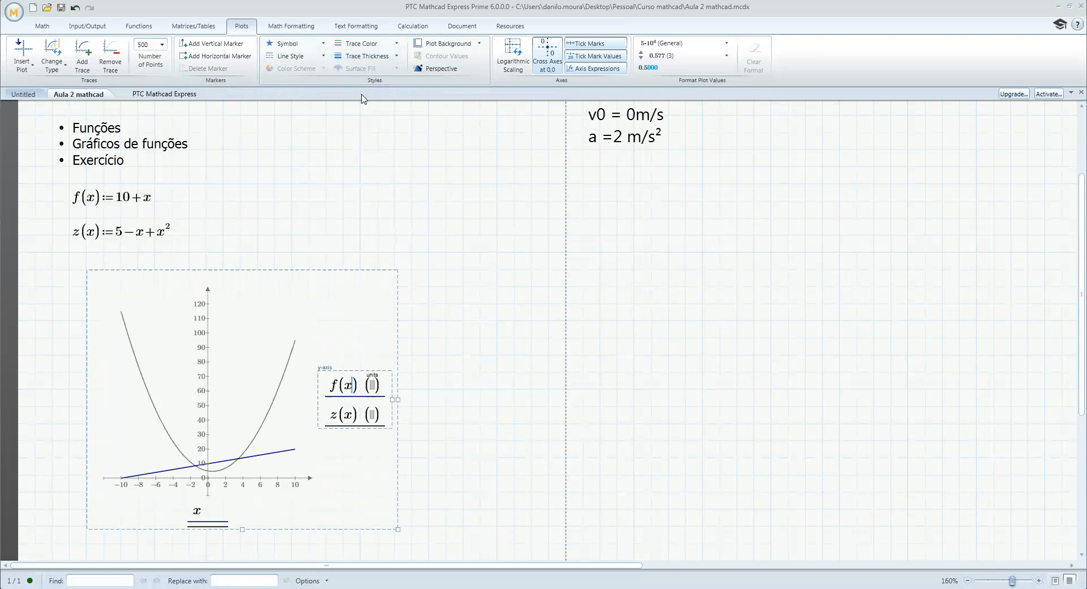
click(389, 44)
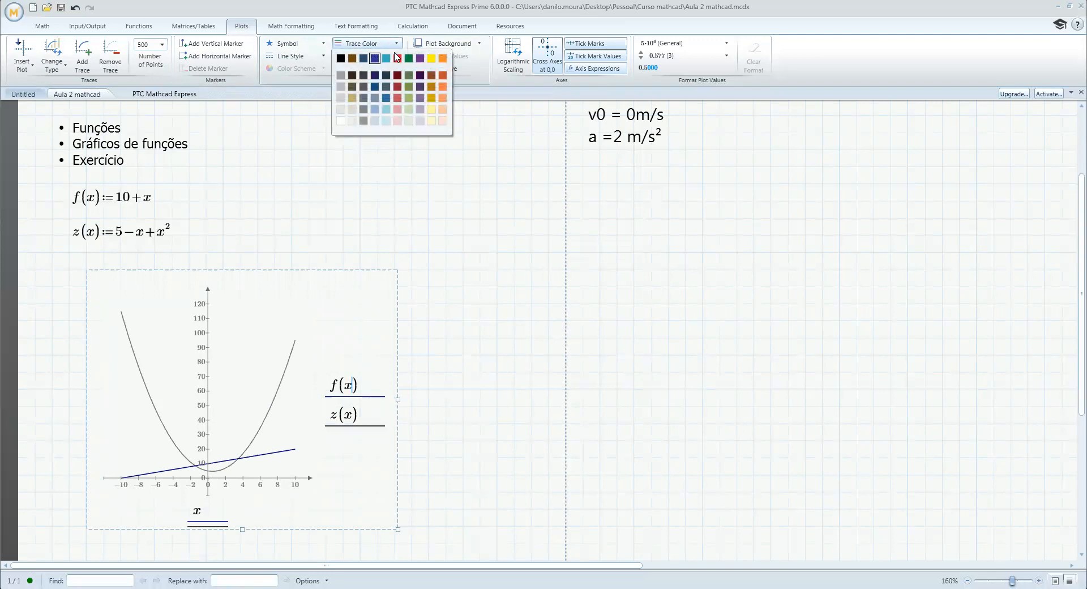
click(397, 58)
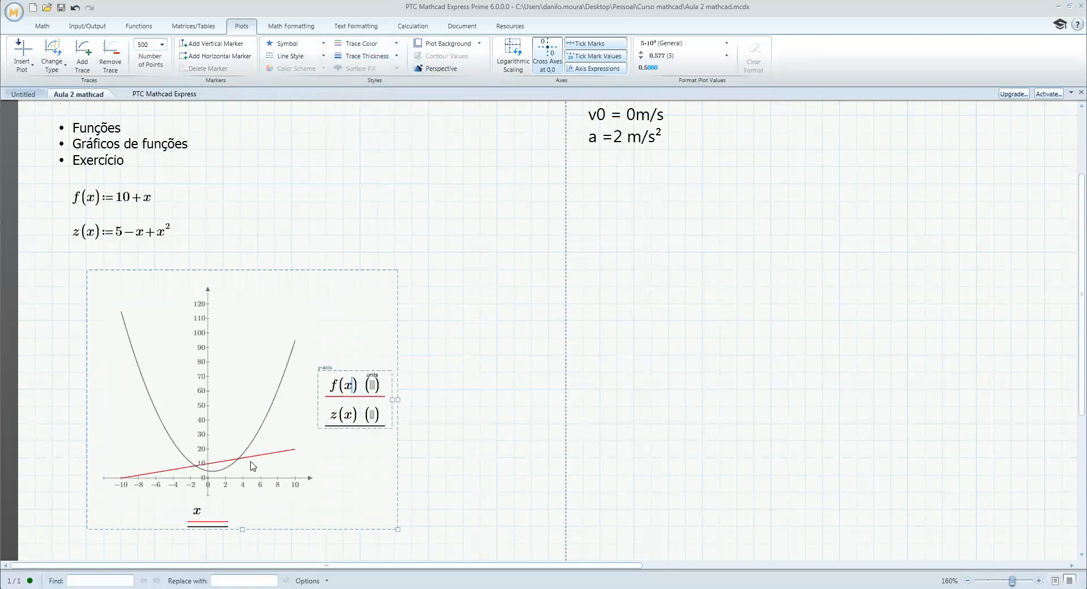
click(350, 419)
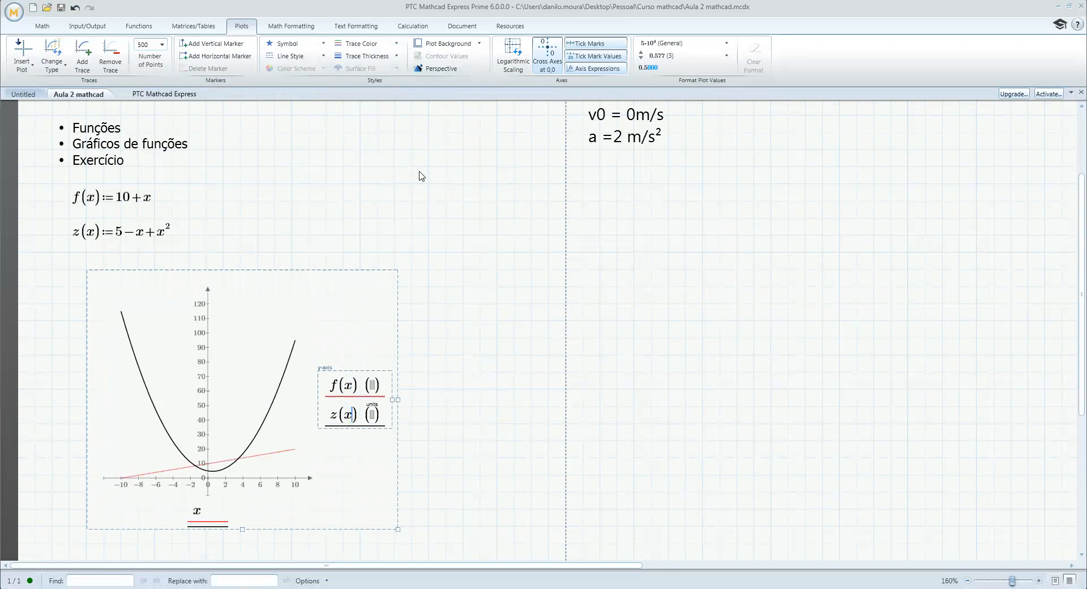
click(384, 45)
click(375, 59)
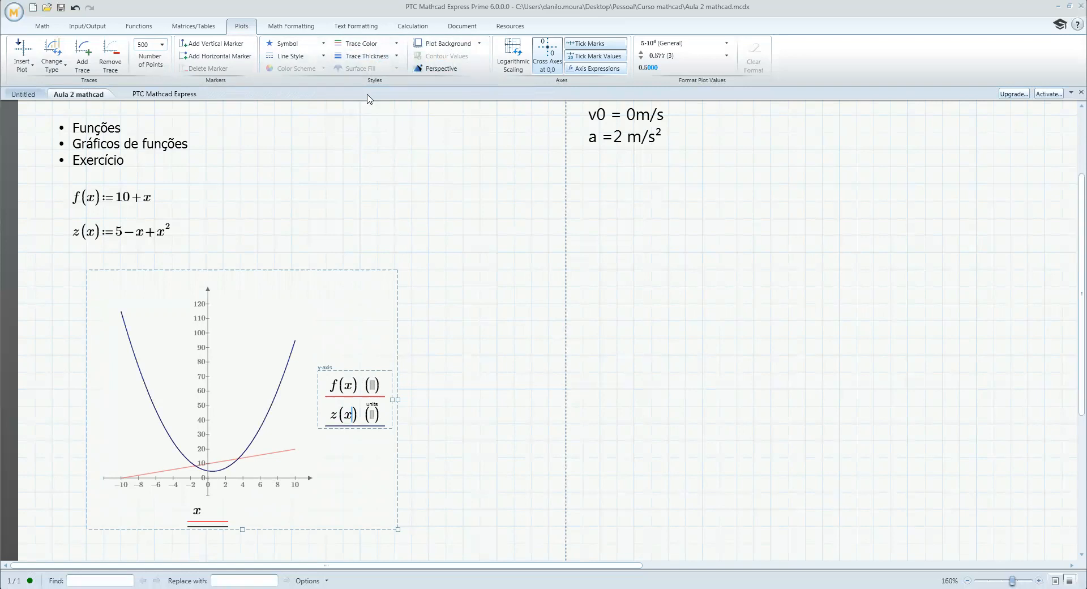
Step: Set the z(x) trace to the thickest line option
click(374, 60)
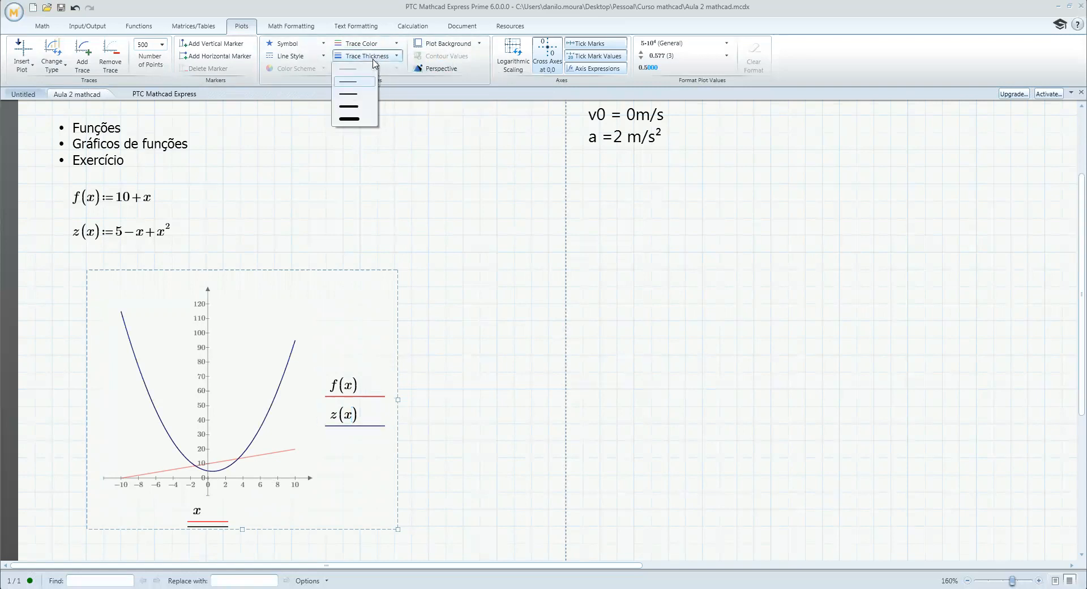
click(356, 107)
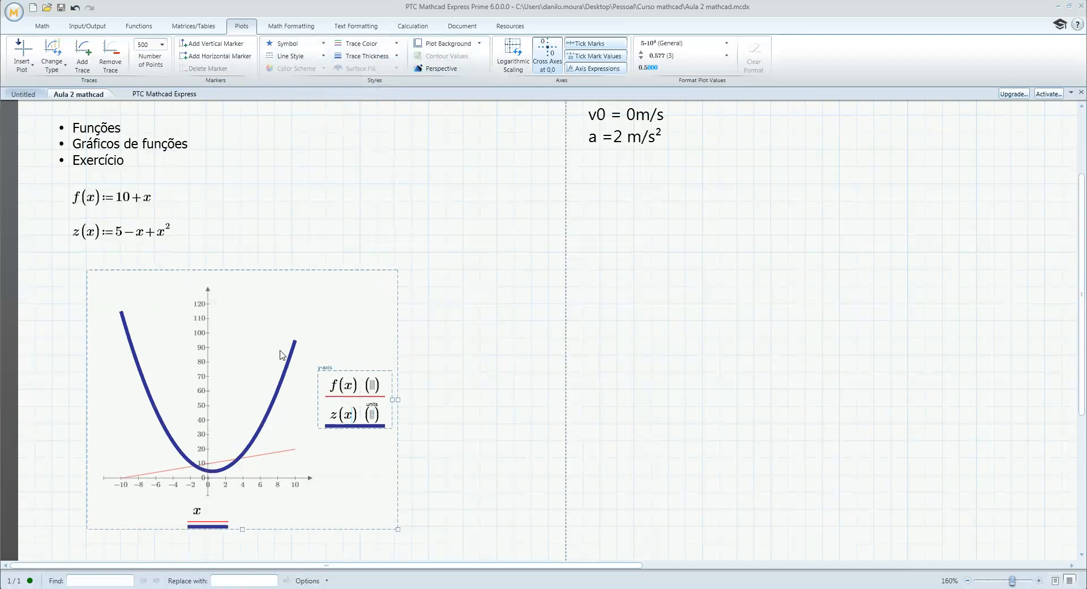
click(394, 57)
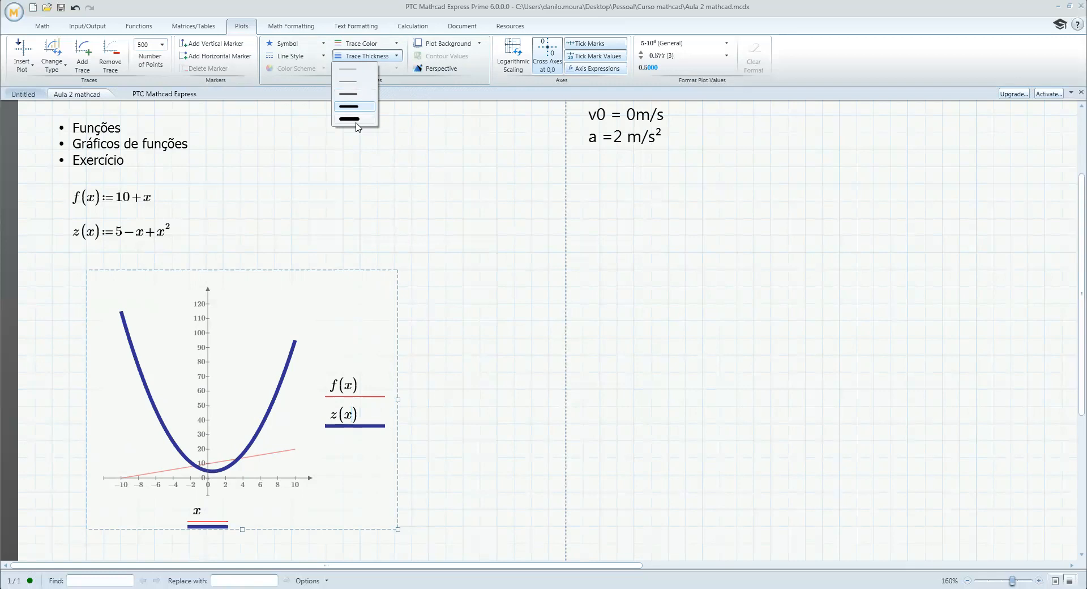
click(357, 120)
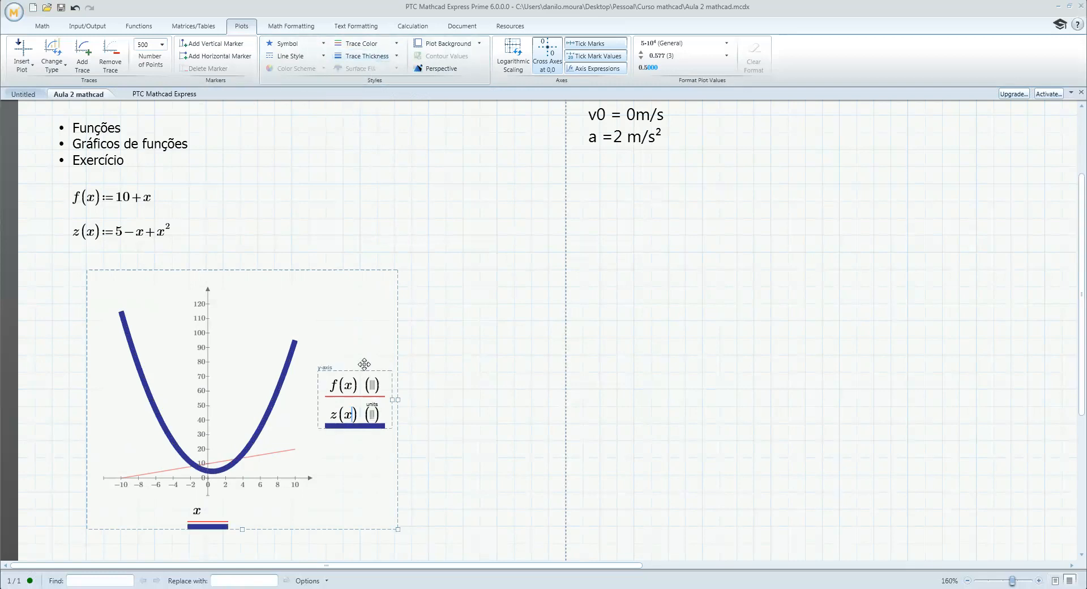
Step: Give the f(x) trace the second-thickest line option and a dashed line style
click(357, 388)
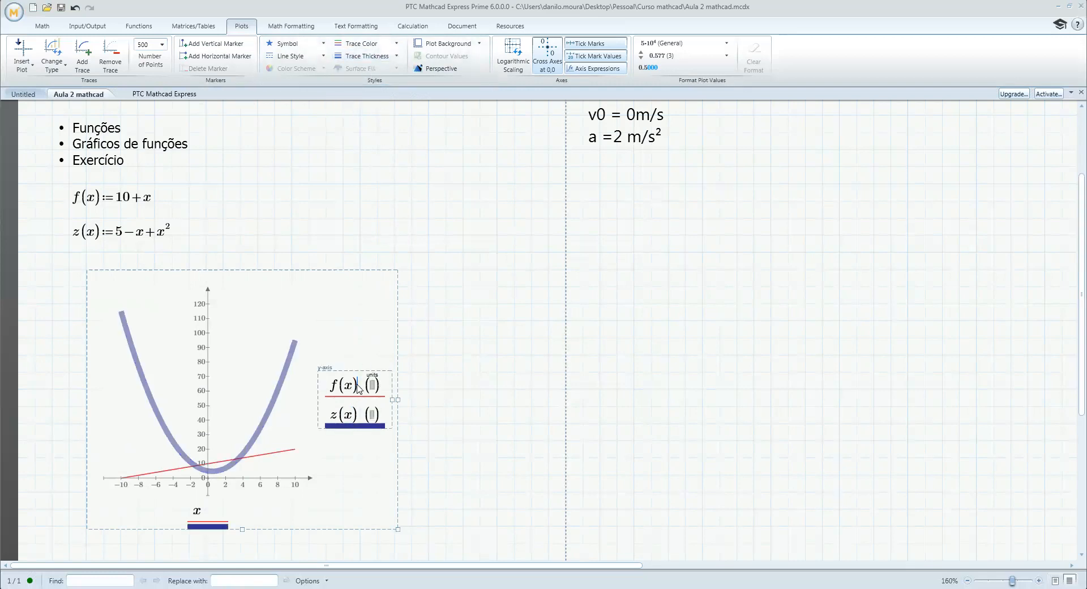
click(385, 57)
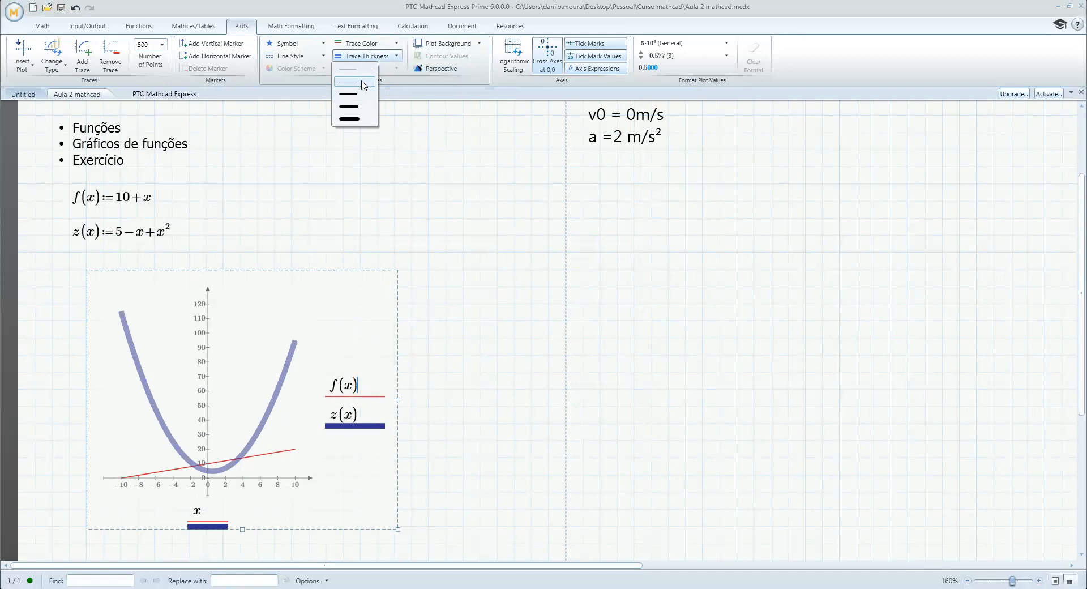
click(358, 108)
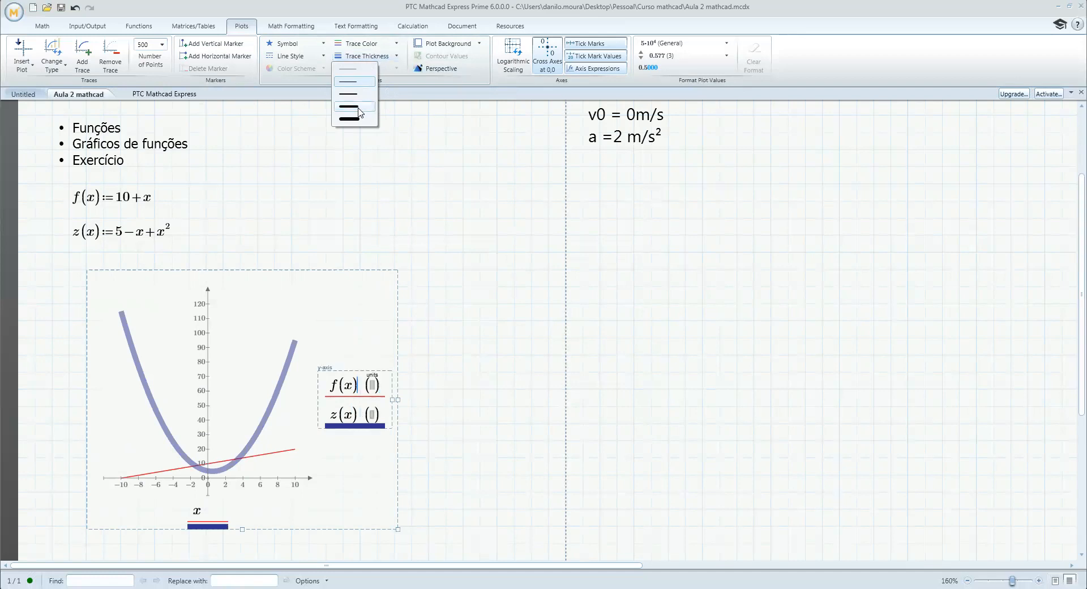
click(322, 57)
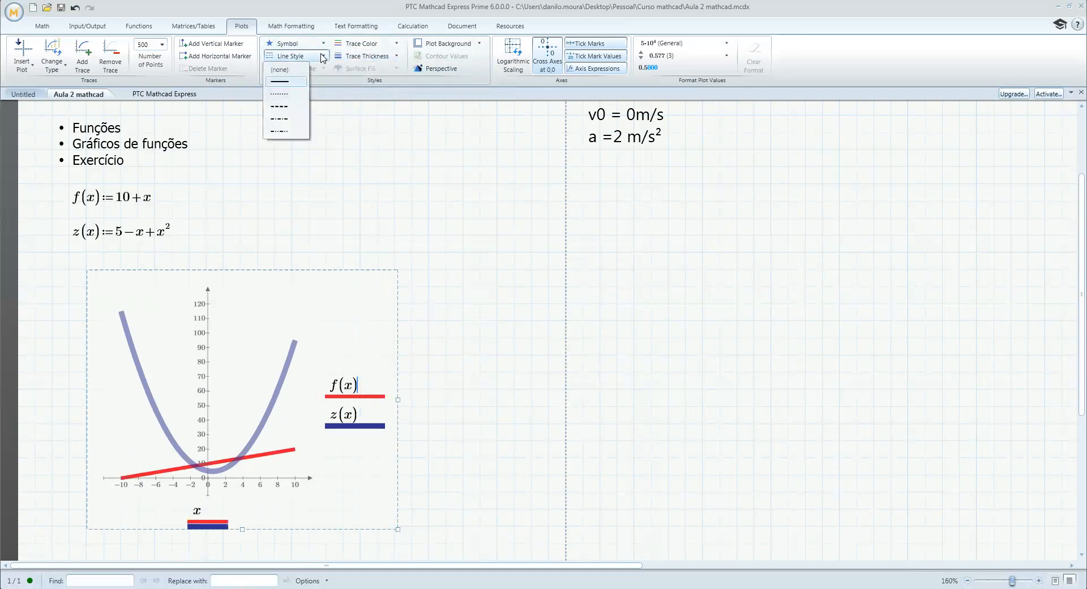
click(284, 106)
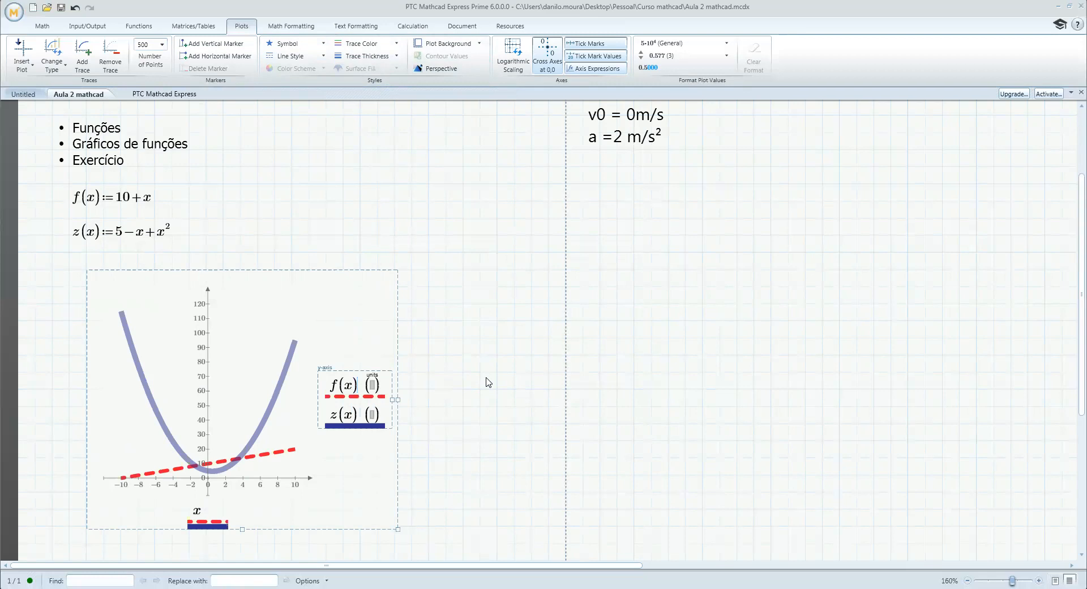
Step: Undo the thickness and line style changes on both traces and deselect the plot
scroll(436, 339, down, 1)
scroll(433, 336, up, 1)
key(ctrl+z)
key(ctrl+z)
key(ctrl+z)
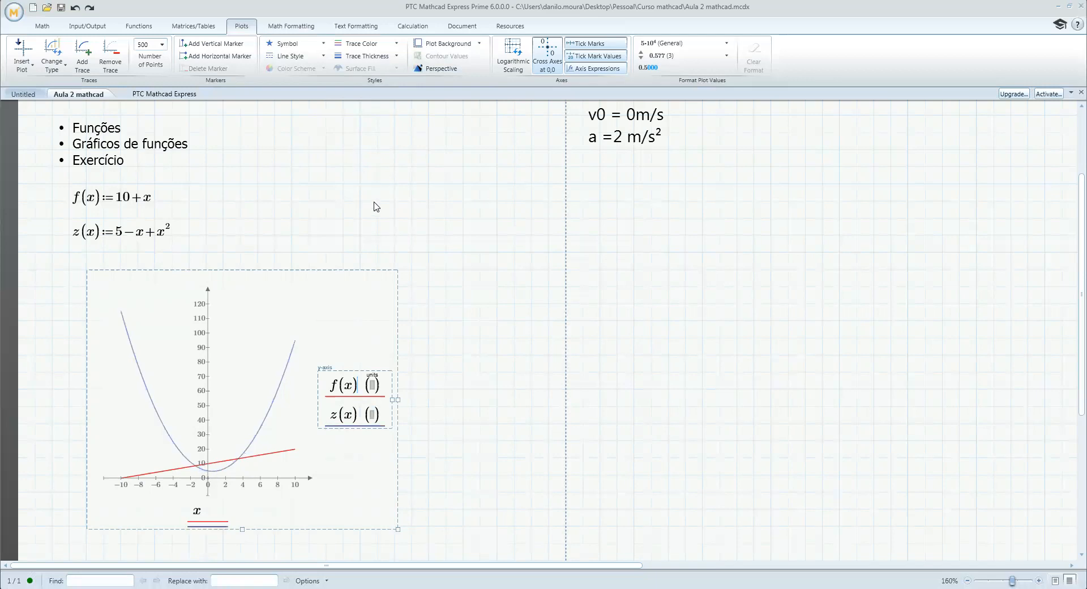
click(461, 303)
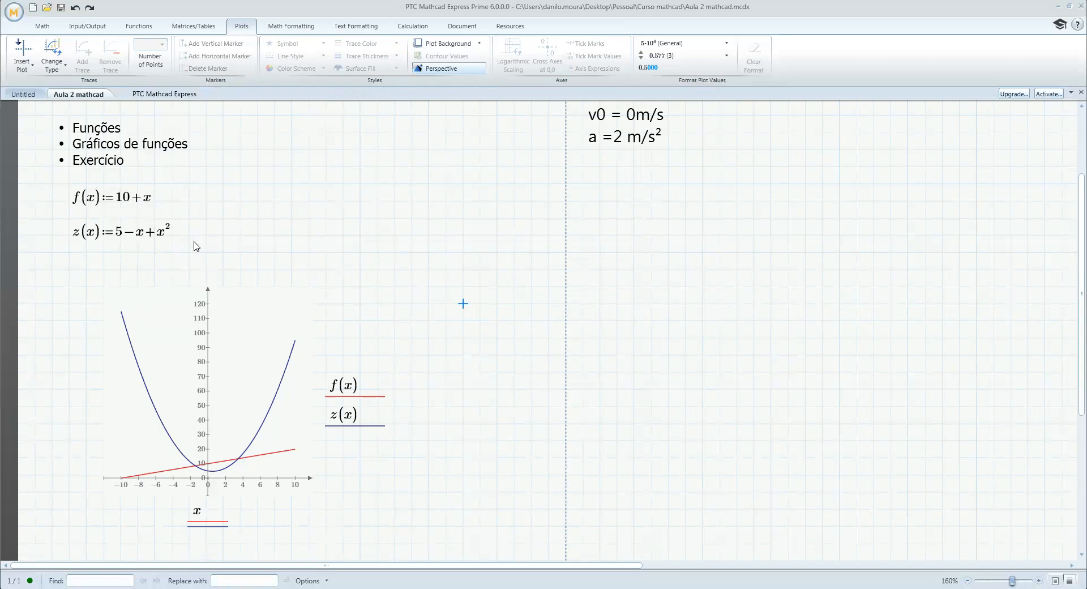
Step: Move the plot lower on the page to leave more room beneath the function definitions
click(295, 349)
click(315, 275)
drag(315, 275, 316, 306)
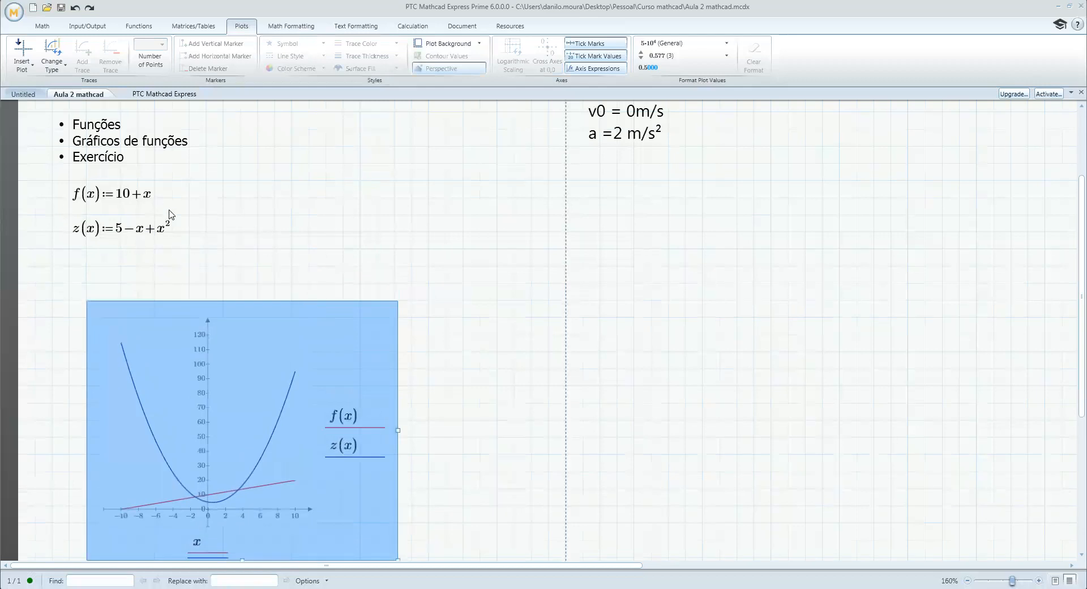
click(244, 297)
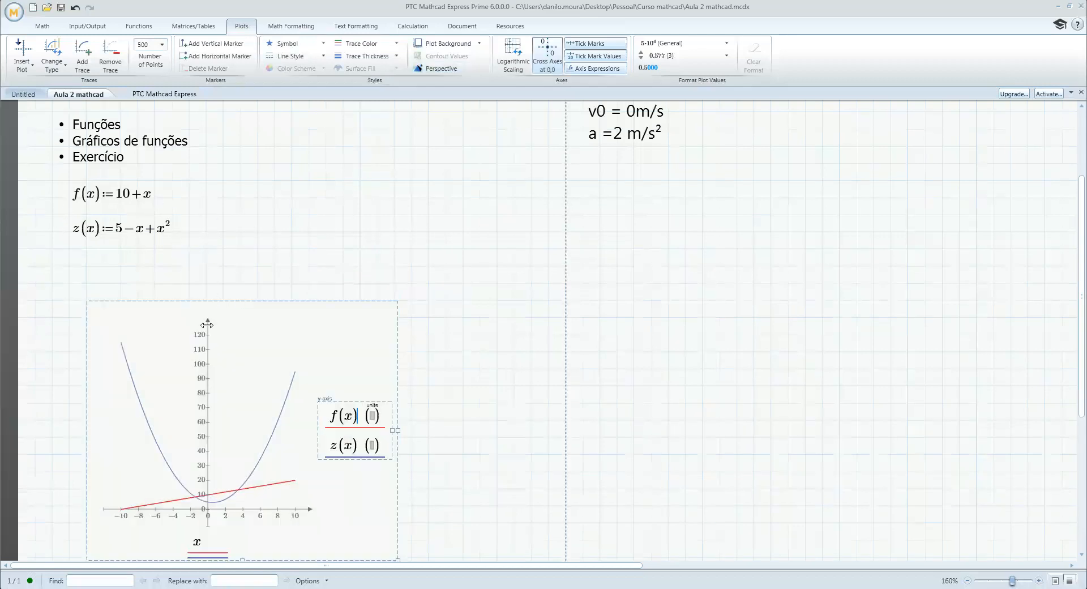
scroll(210, 328, down, 1)
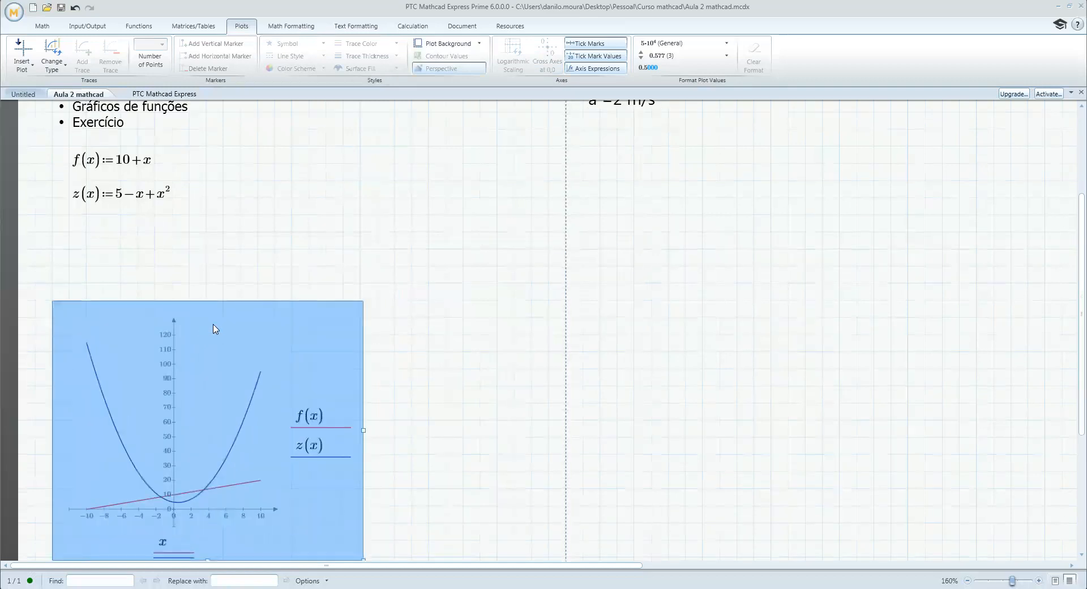
scroll(300, 241, up, 2)
Step: Define the range variable x := 0,1..5 beside the z(x) definition
click(299, 222)
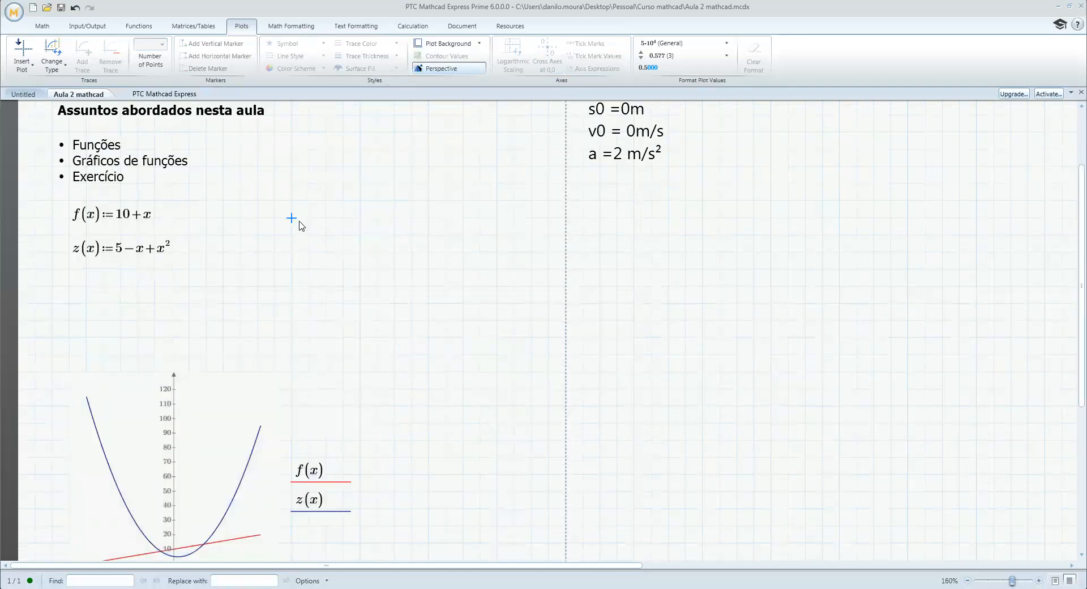
click(291, 251)
text(x:=)
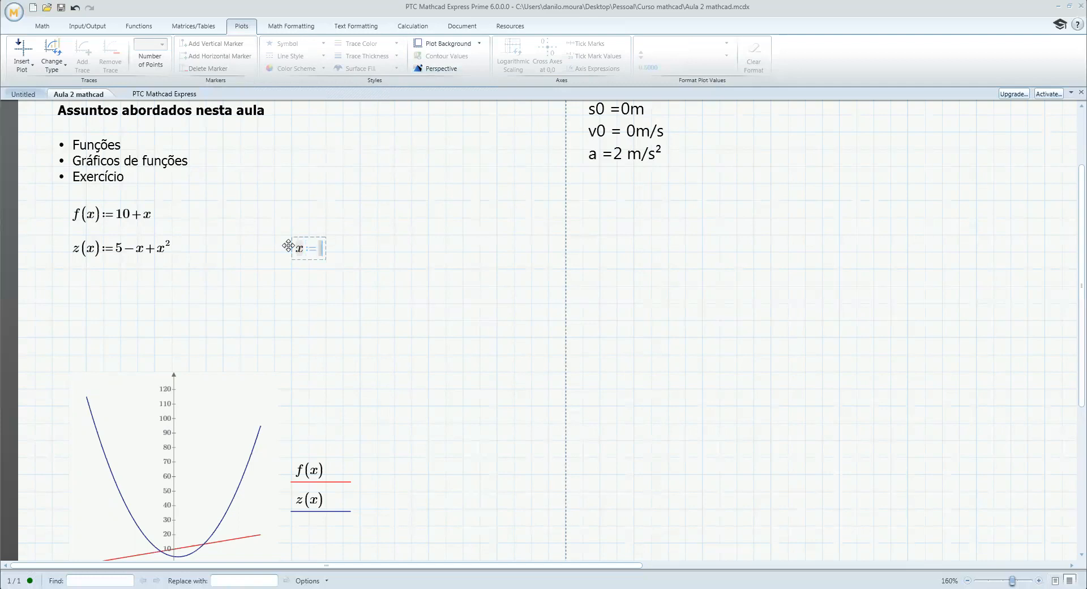
text(0)
text(,)
text(1..)
click(353, 250)
text(5)
key(Return)
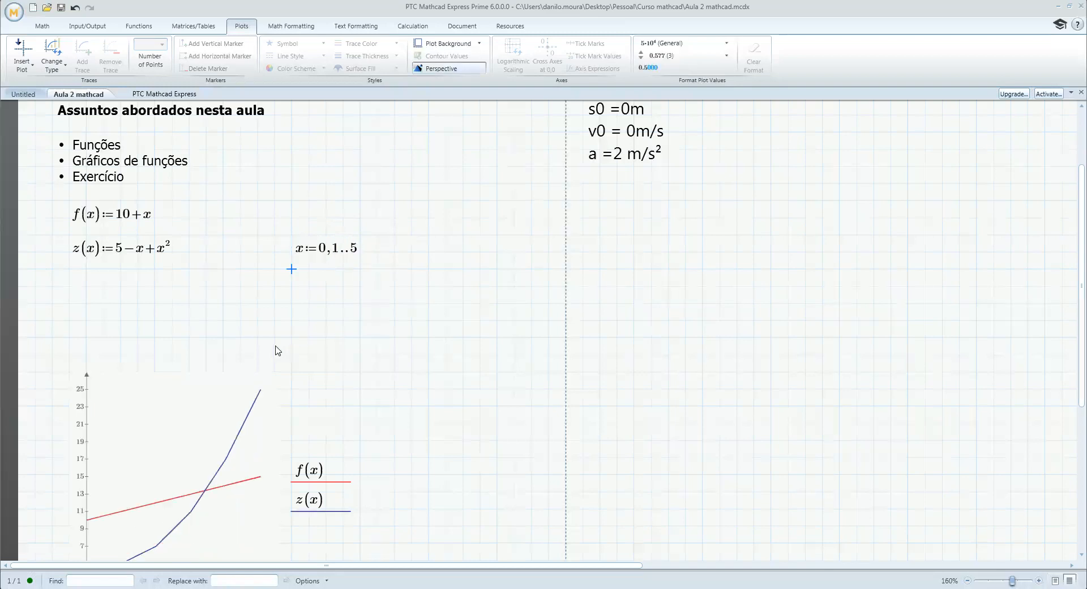
Step: Move the plot back up, closer beneath the function definitions, and deselect it
click(284, 376)
drag(299, 359, 322, 293)
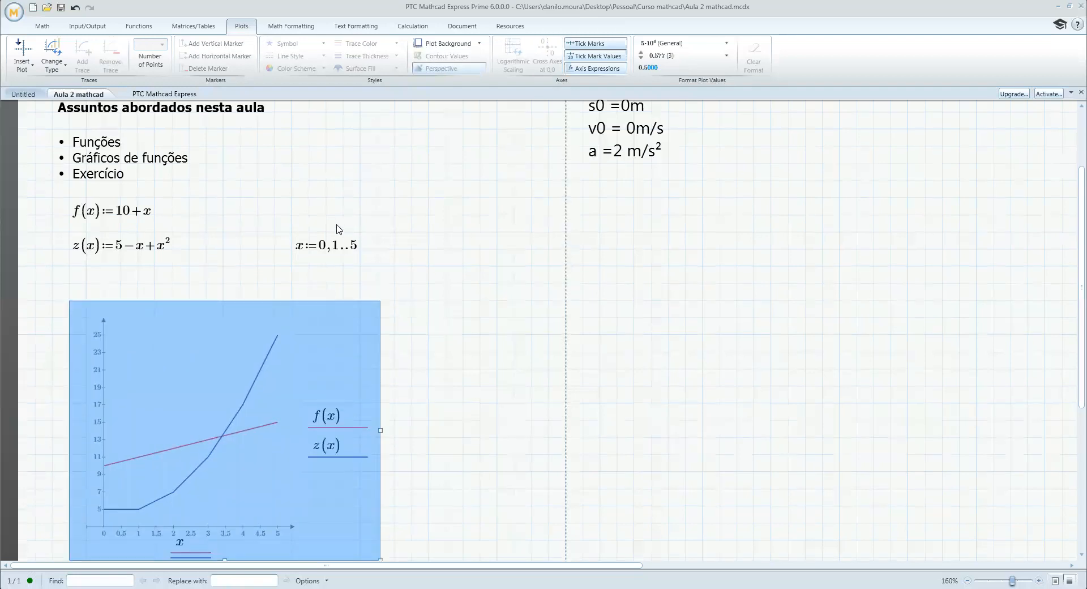
scroll(338, 415, down, 2)
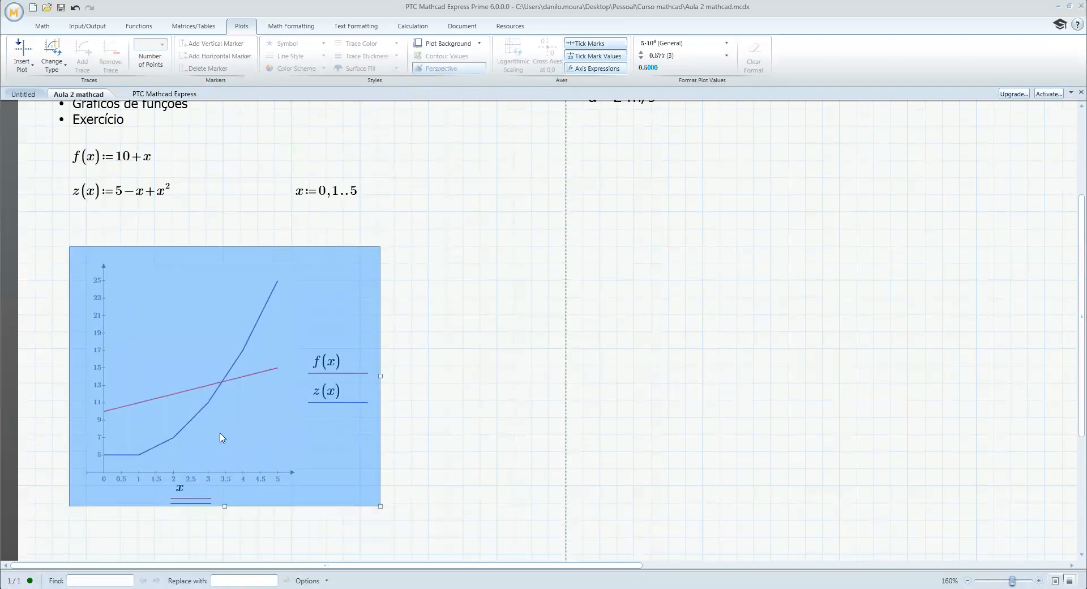
click(445, 418)
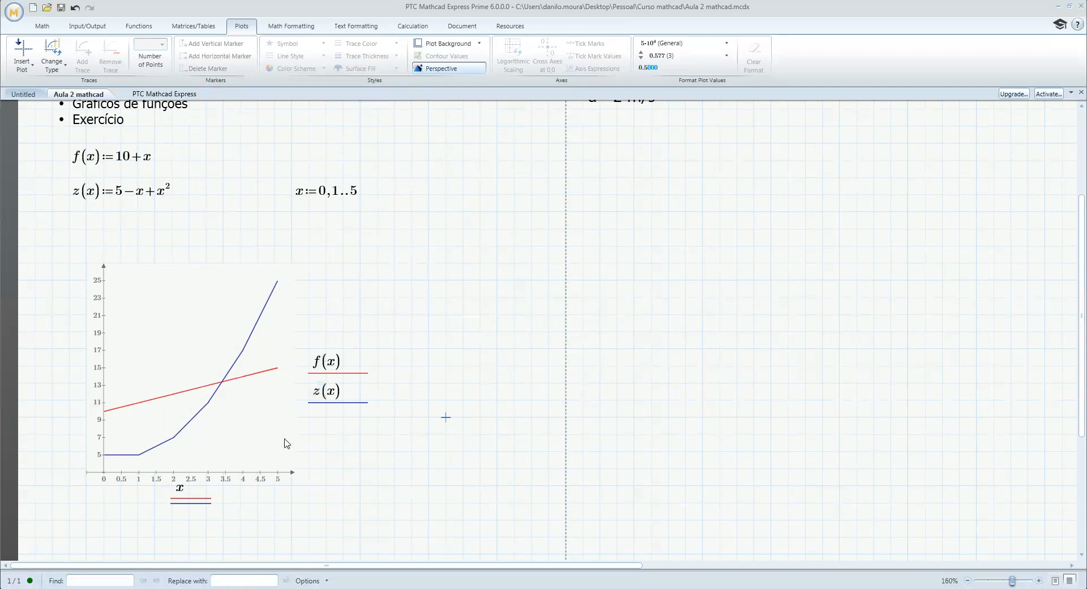
Step: Add a vertical marker to the plot, set its position to x = 2, and deselect the plot
click(276, 468)
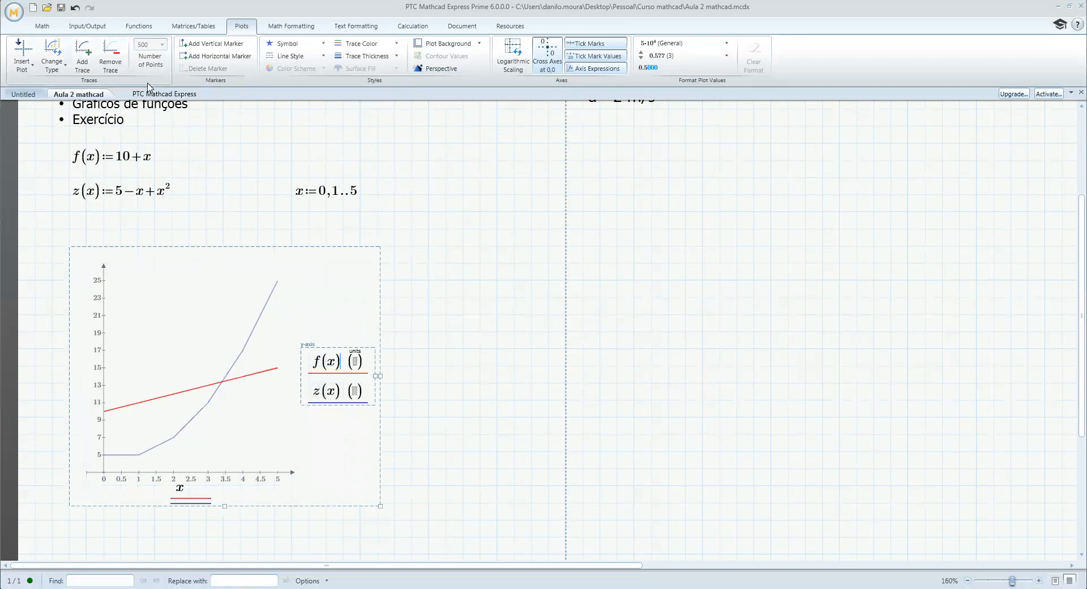
click(236, 44)
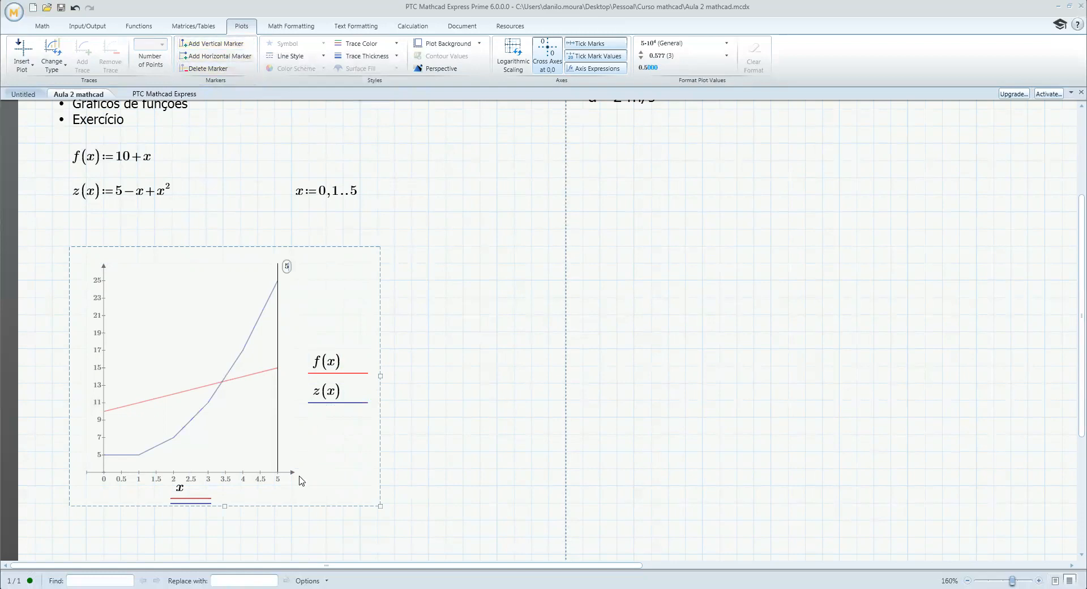
click(287, 266)
text(2)
key(Return)
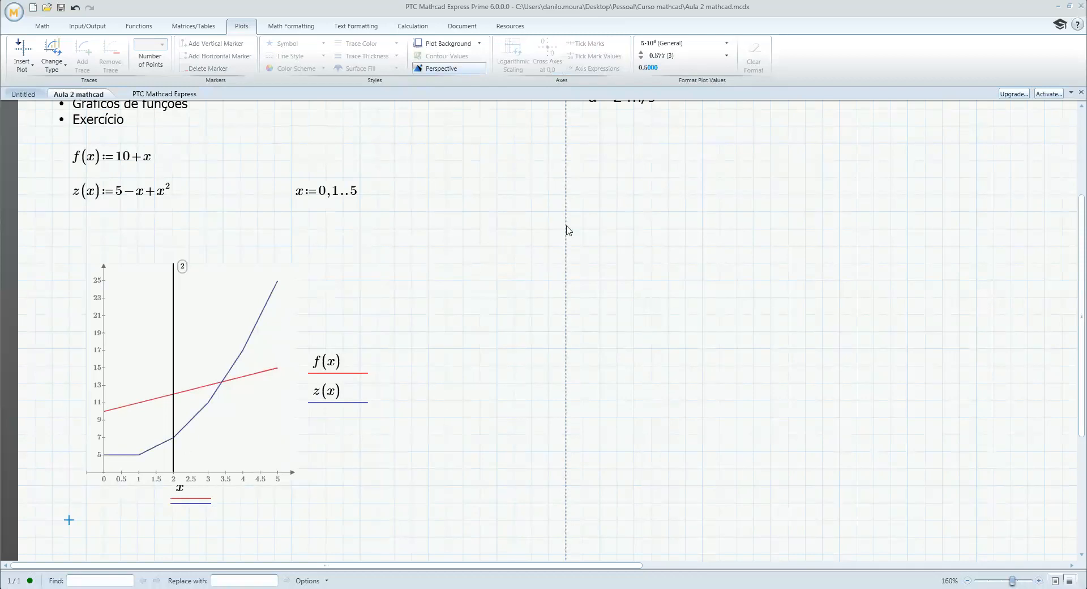
click(596, 226)
Step: Set the vertical marker's position to x = 5 and deselect the plot
click(185, 270)
key(BackSpace)
text(5)
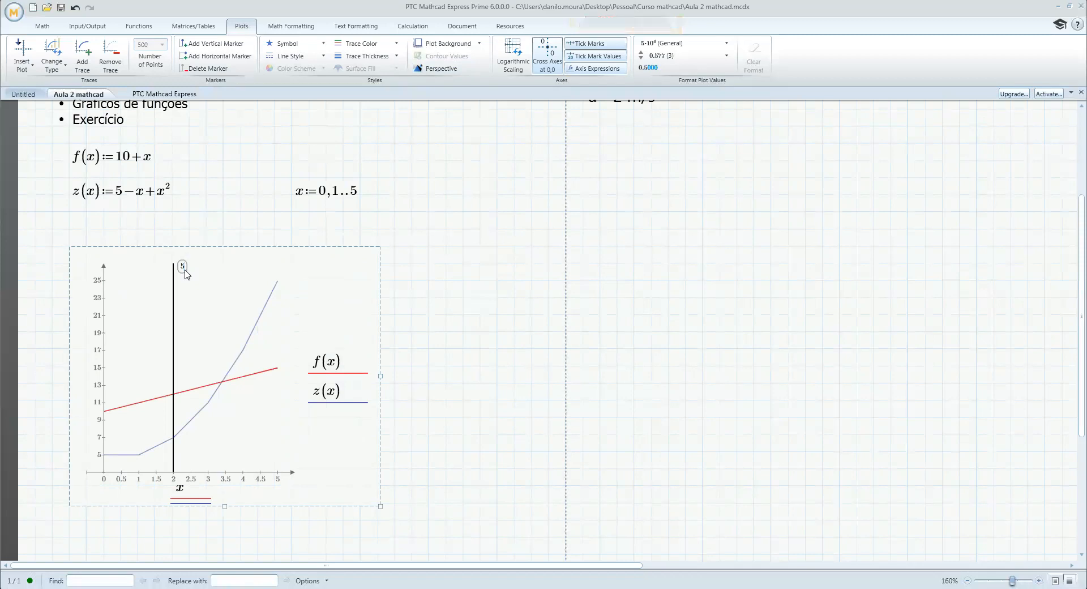
key(Return)
click(483, 331)
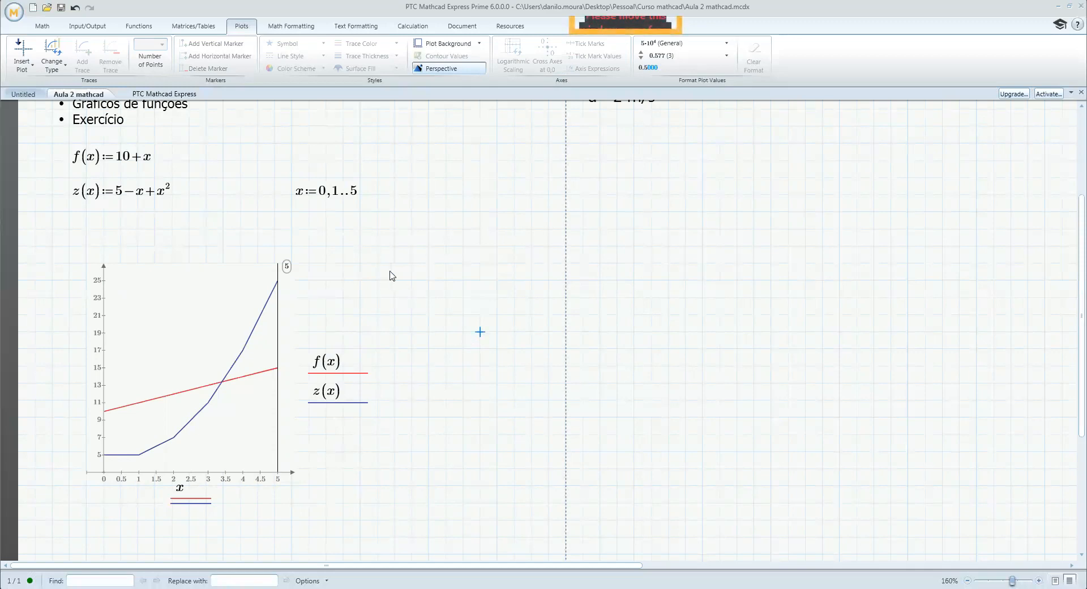
Step: Evaluate the range variable x in a new math region beside its definition to list its values
scroll(390, 274, up, 1)
click(403, 216)
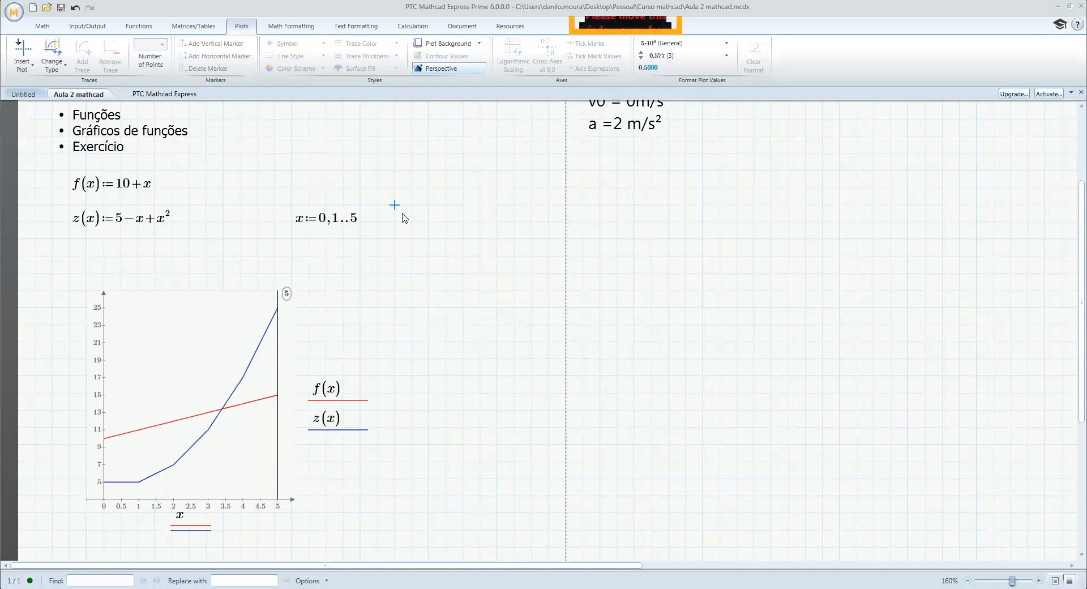
click(390, 237)
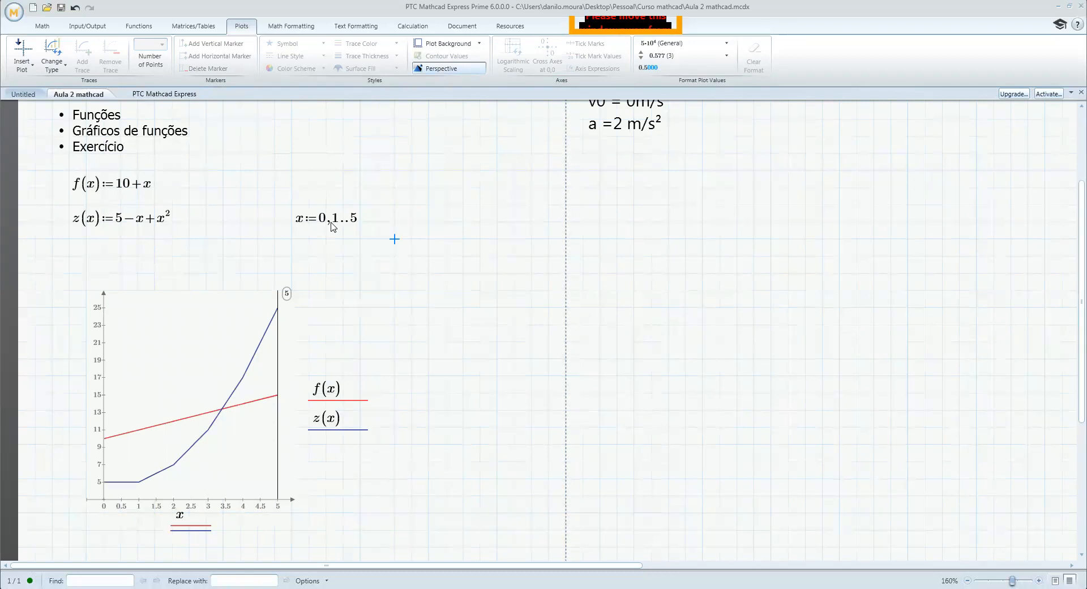
text(x)
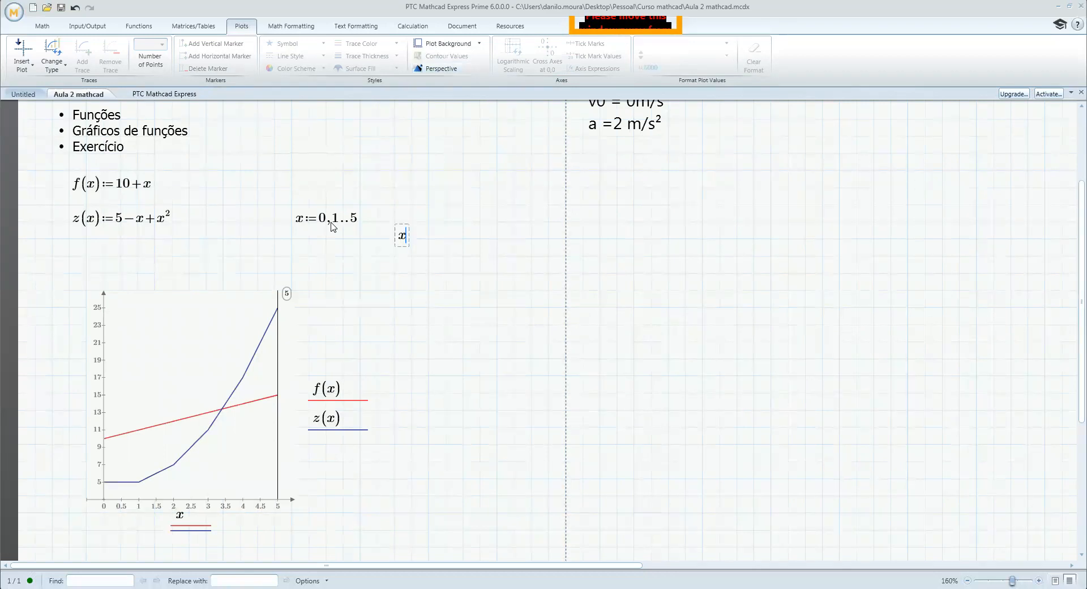
text(=)
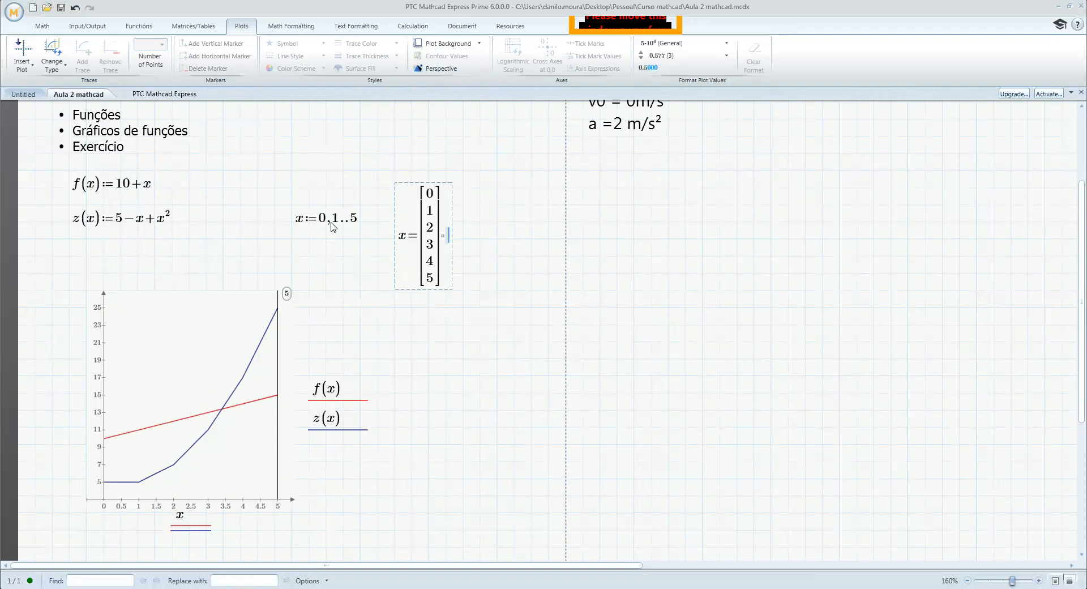